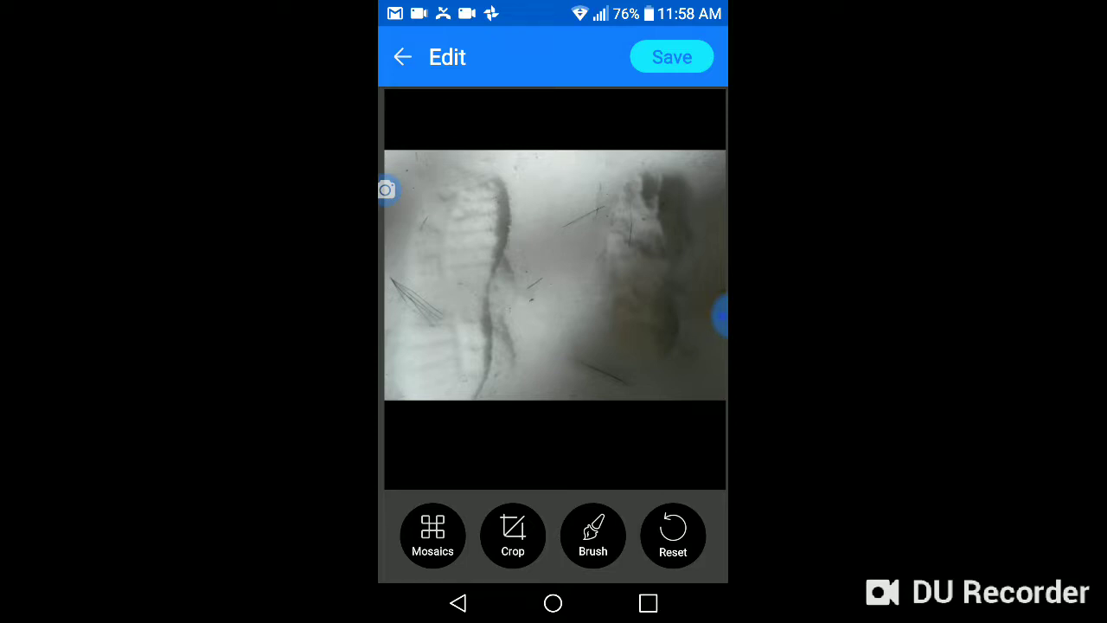
With the Brush, draw a blue top line, a curve under the left print, and a bottom line
left_click(593, 534)
mouse_move(659, 171)
left_mouse_down()
mouse_move(415, 162)
mouse_move(517, 168)
left_mouse_up()
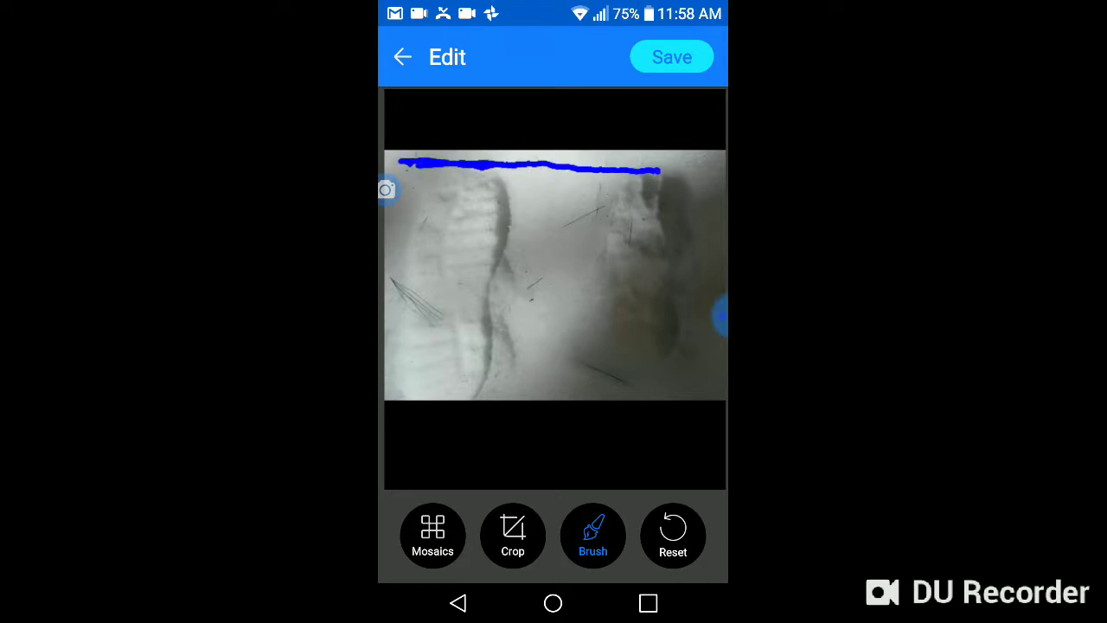
mouse_move(488, 377)
left_mouse_down()
mouse_move(444, 423)
mouse_move(415, 413)
mouse_move(394, 377)
left_mouse_up()
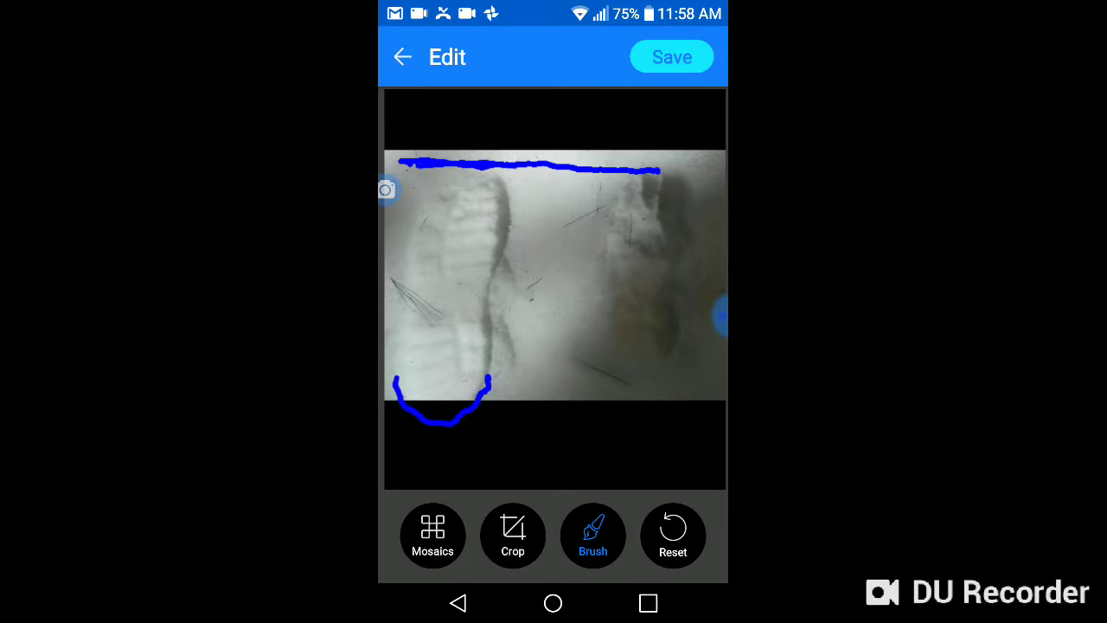
mouse_move(478, 413)
left_mouse_down()
mouse_move(588, 421)
mouse_move(720, 405)
left_mouse_up()
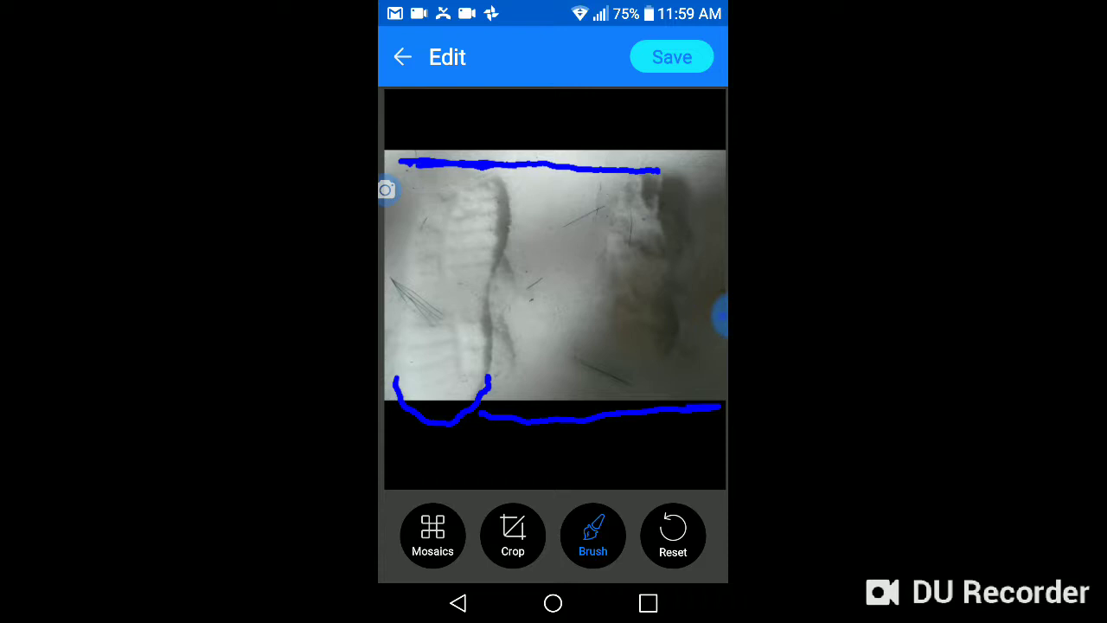
Add right-pointing arrowheads to the top and bottom lines and trace the right footprint's sides and top
mouse_move(718, 391)
left_mouse_down()
mouse_move(722, 411)
mouse_move(706, 429)
left_mouse_up()
mouse_move(657, 155)
left_mouse_down()
mouse_move(721, 155)
mouse_move(714, 174)
left_mouse_up()
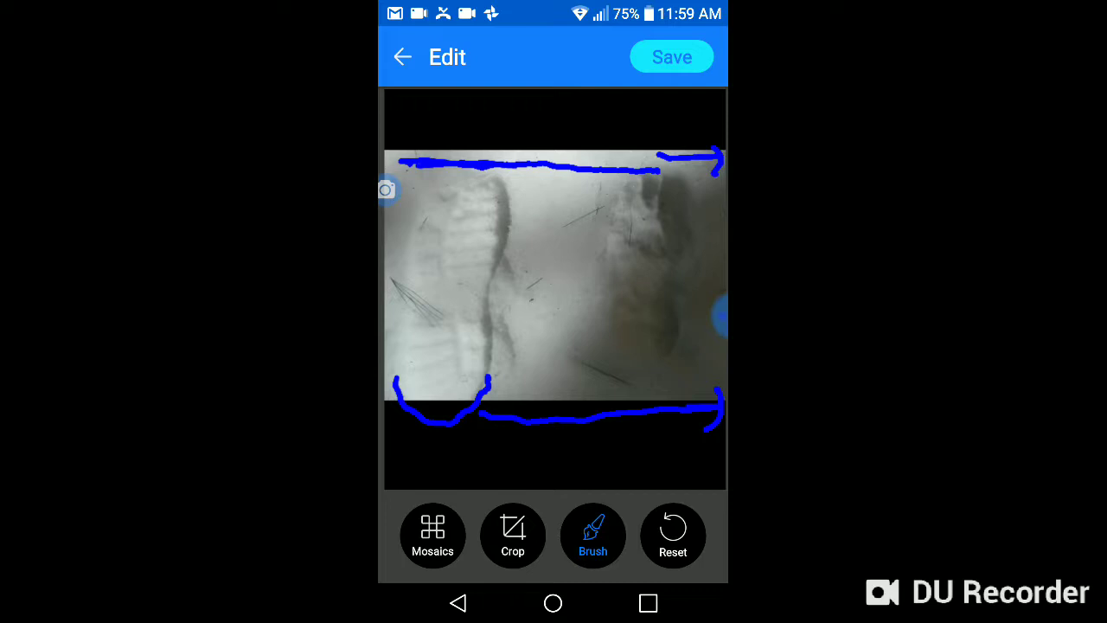
mouse_move(600, 233)
left_mouse_down()
mouse_move(616, 318)
mouse_move(640, 351)
mouse_move(663, 348)
mouse_move(685, 238)
left_mouse_up()
mouse_move(683, 200)
left_mouse_down()
mouse_move(676, 184)
mouse_move(616, 190)
mouse_move(598, 206)
left_mouse_up()
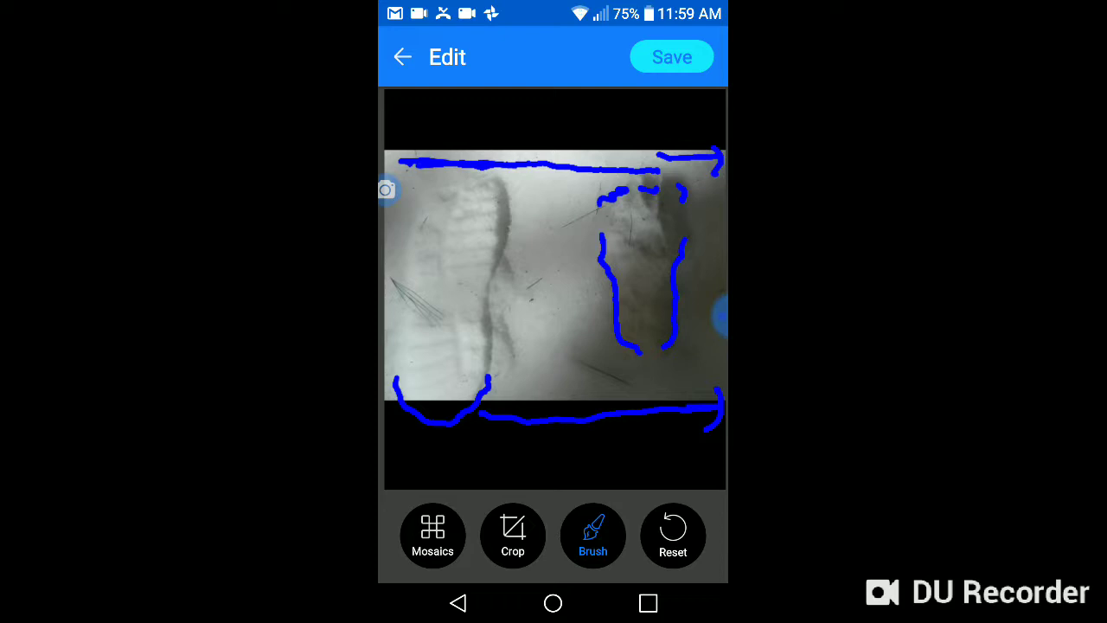
Draw a small stroke closing the right print's outline top, then dot its left side
left_click_drag(660, 177, 605, 192)
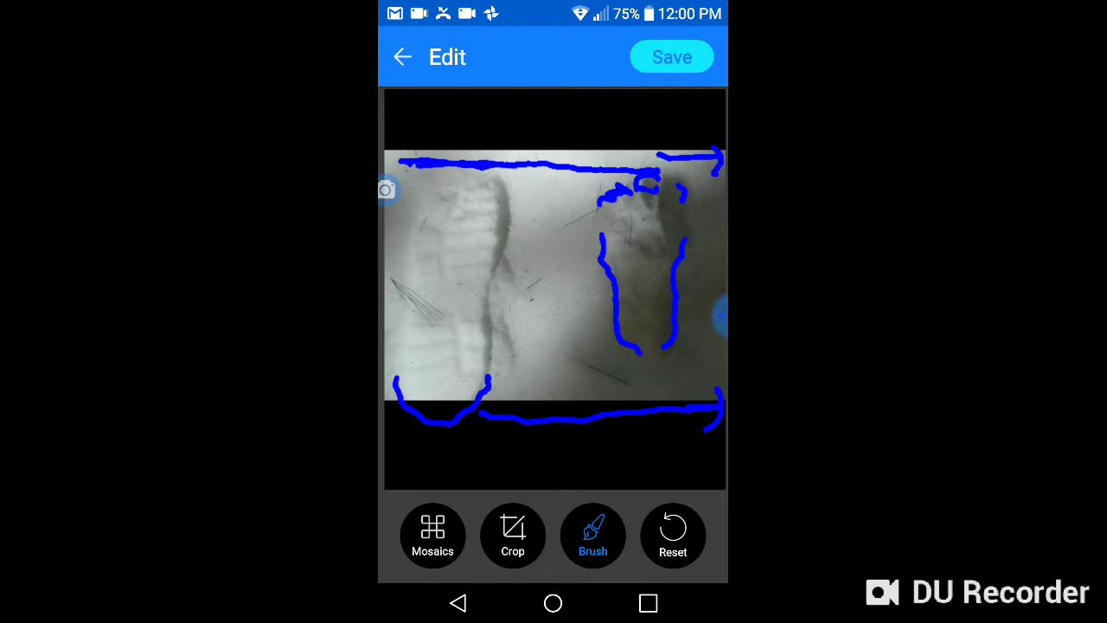
left_click_drag(569, 319, 569, 328)
Draw a short vertical blue stroke between the two footprints
left_click_drag(543, 356, 541, 322)
Show the DU Recorder pause and stop controls from the floating bubble
left_click(721, 316)
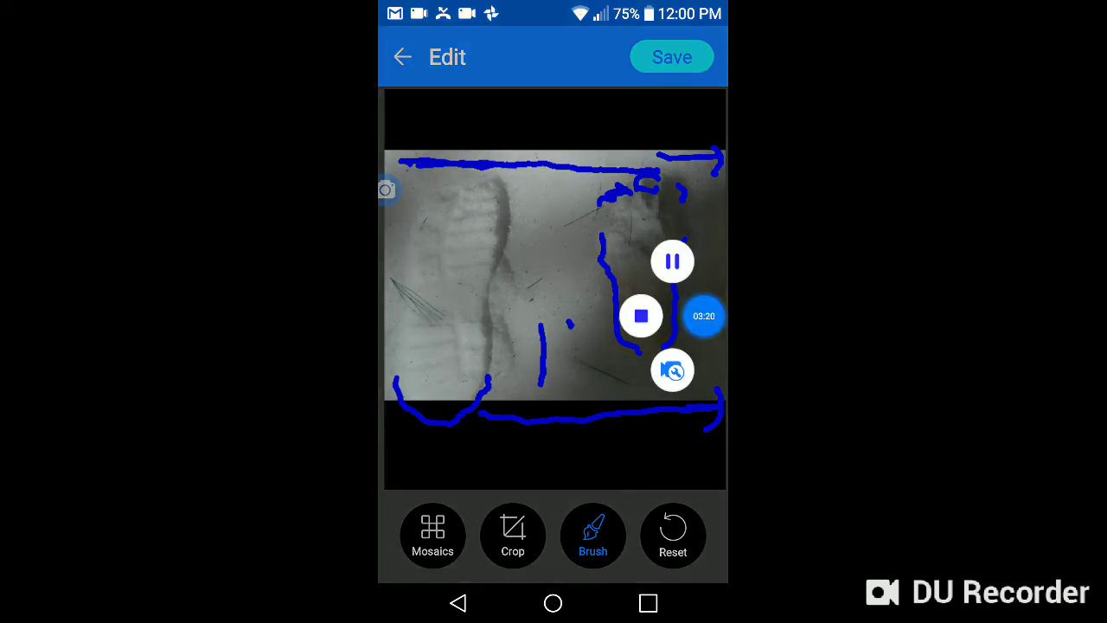